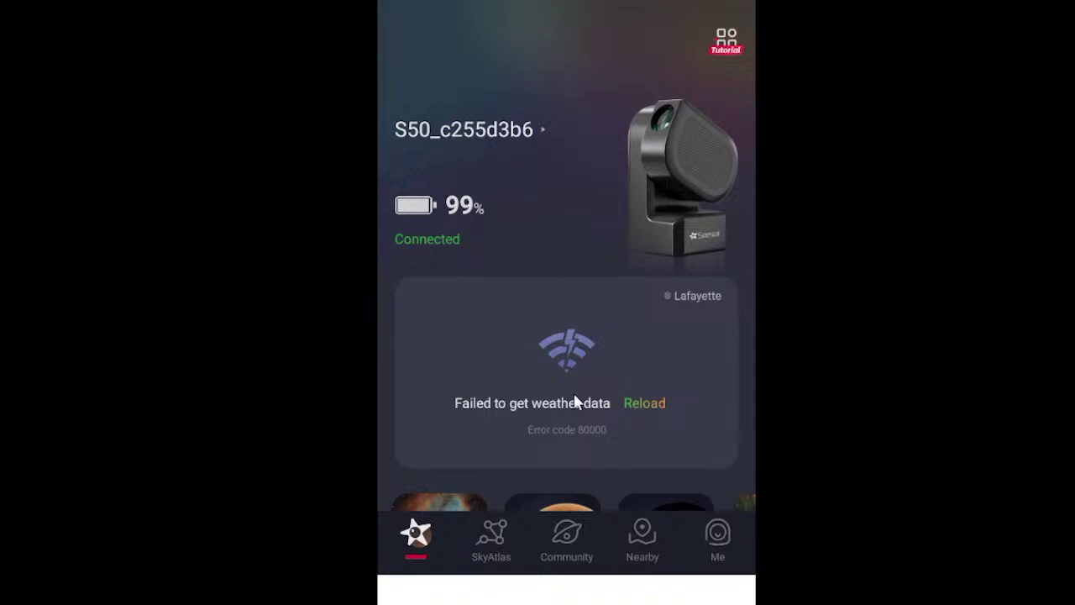
# Open the Lunar mode, send the telescope to the Moon, and answer that the Moon is not in the center
pyautogui.moveTo(576, 404); pyautogui.dragTo(569, 149)
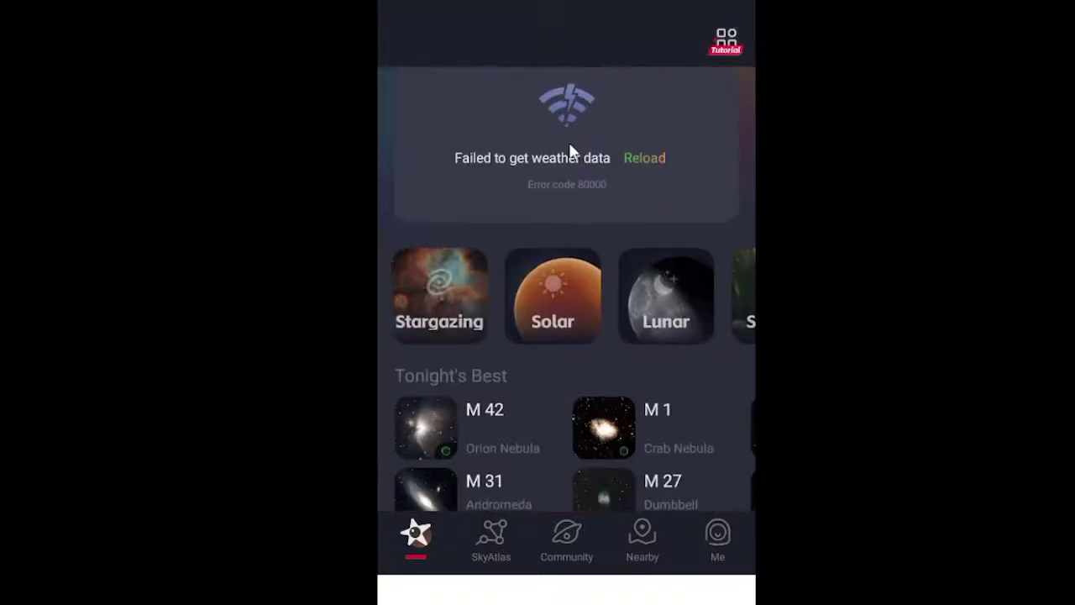
pyautogui.click(664, 299)
pyautogui.click(560, 485)
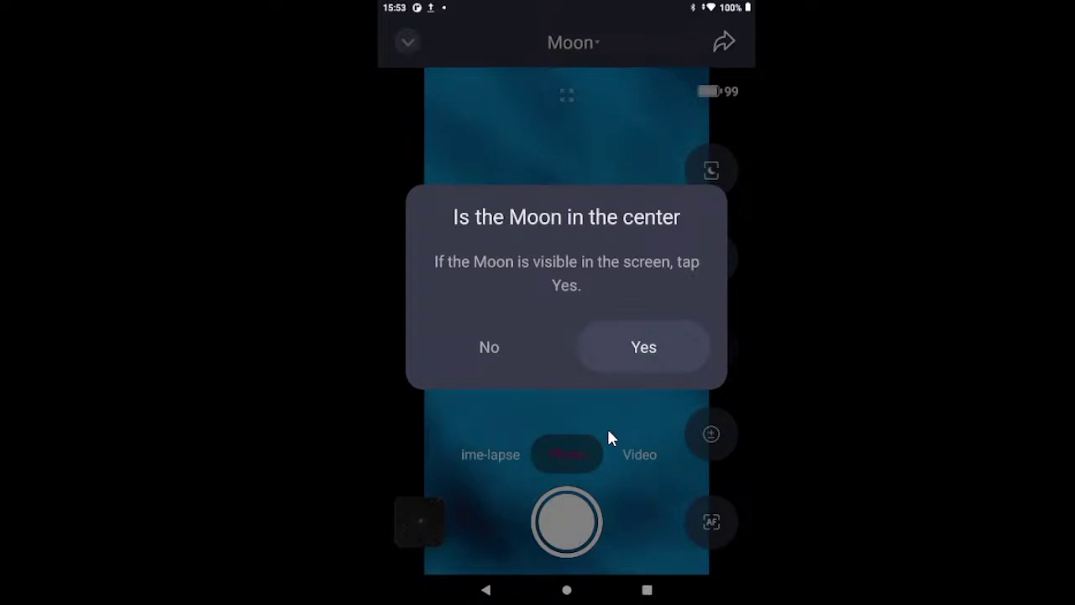
pyautogui.click(484, 347)
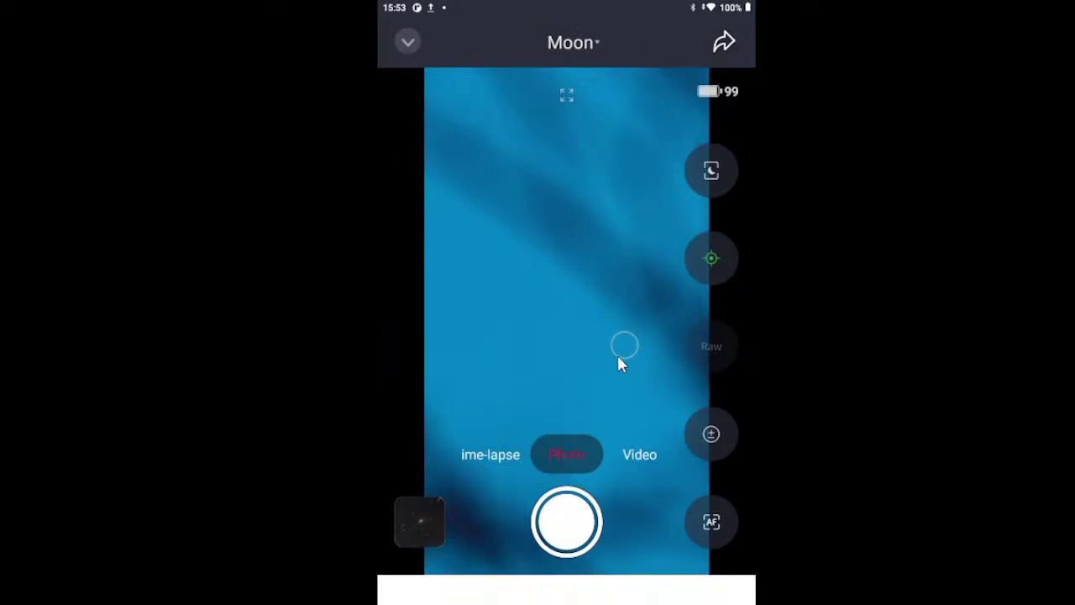
# Nudge the telescope back and forth horizontally at Slow speed to look for the Moon in the live view
pyautogui.click(624, 345)
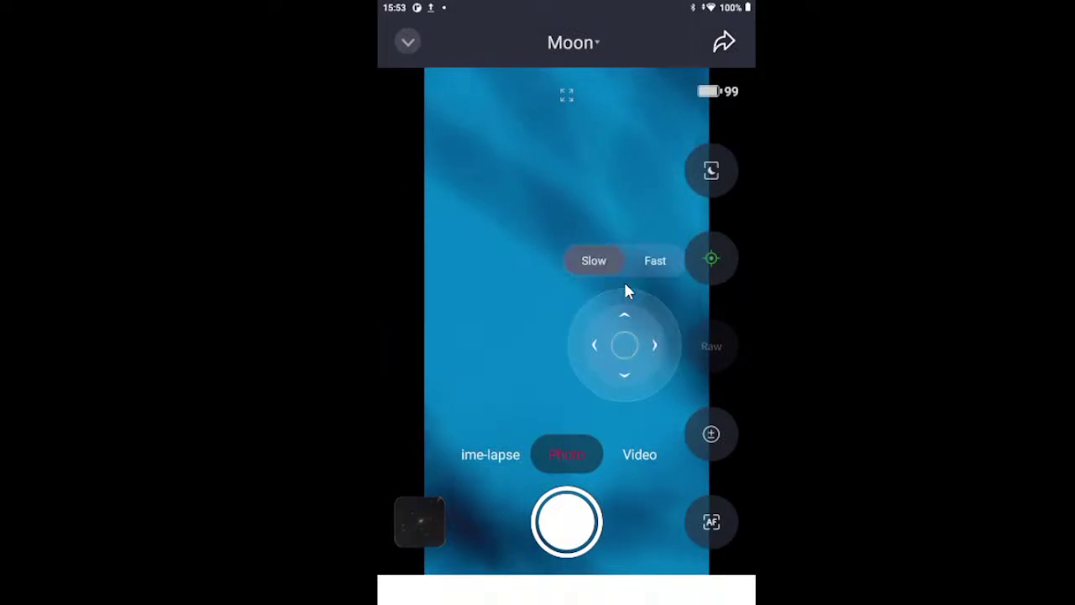
pyautogui.click(592, 347)
pyautogui.click(591, 345)
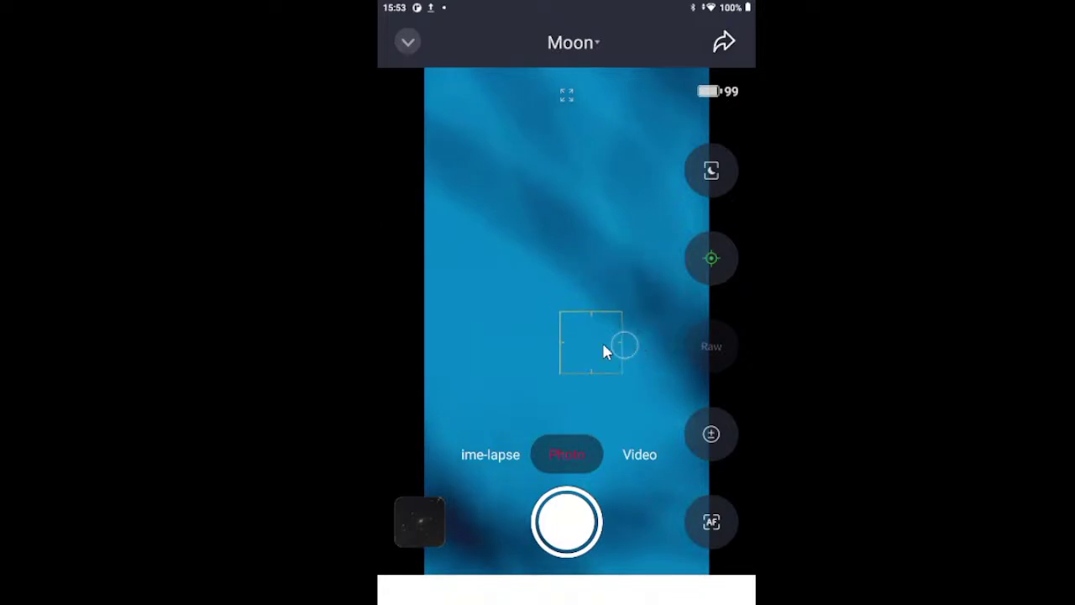
pyautogui.click(623, 346)
pyautogui.click(594, 347)
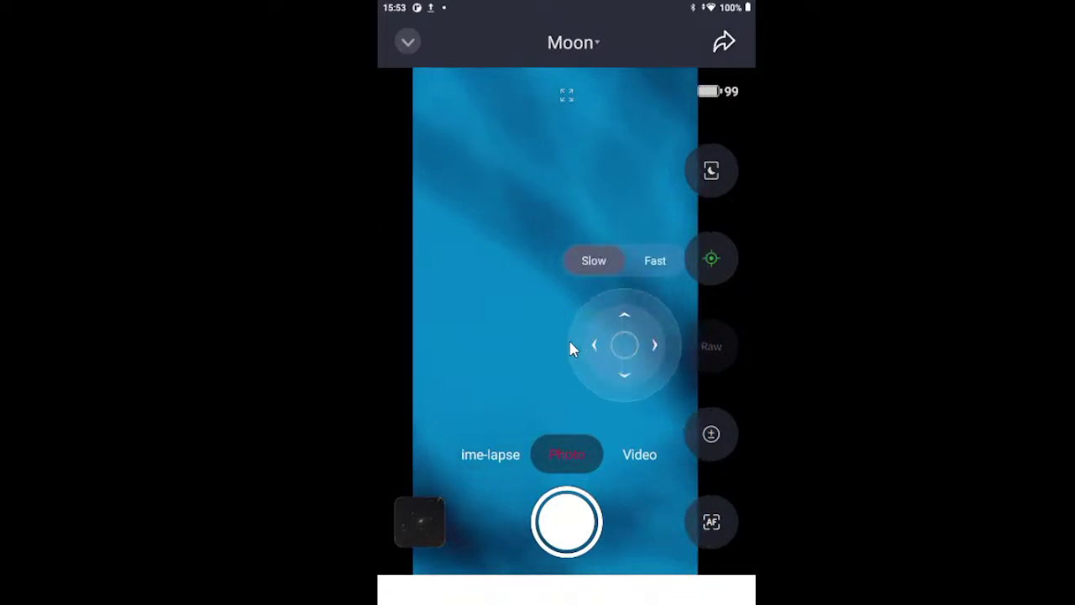
pyautogui.click(652, 345)
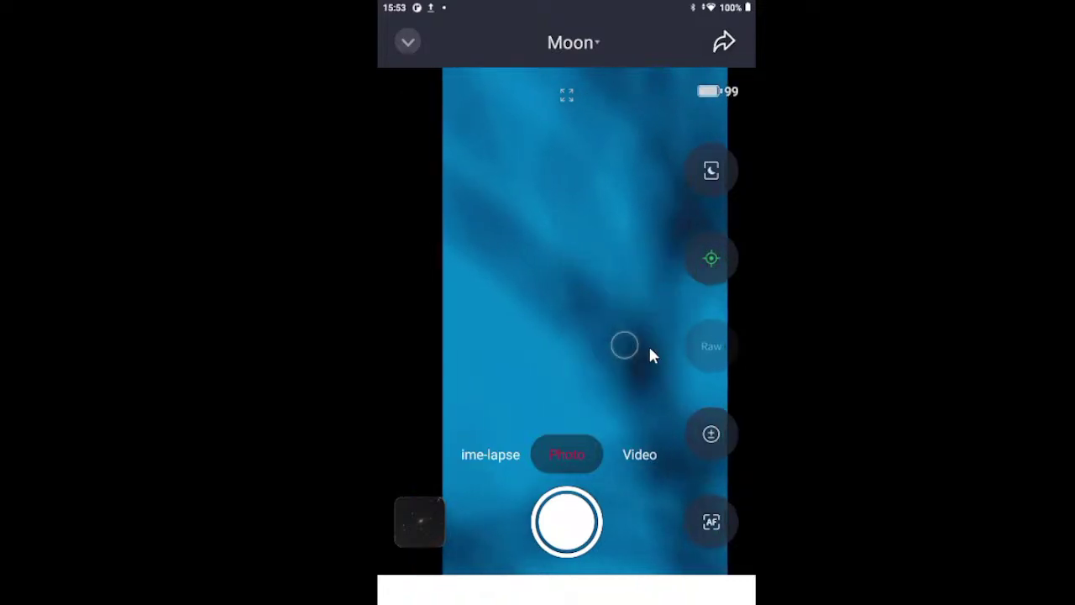
pyautogui.click(626, 347)
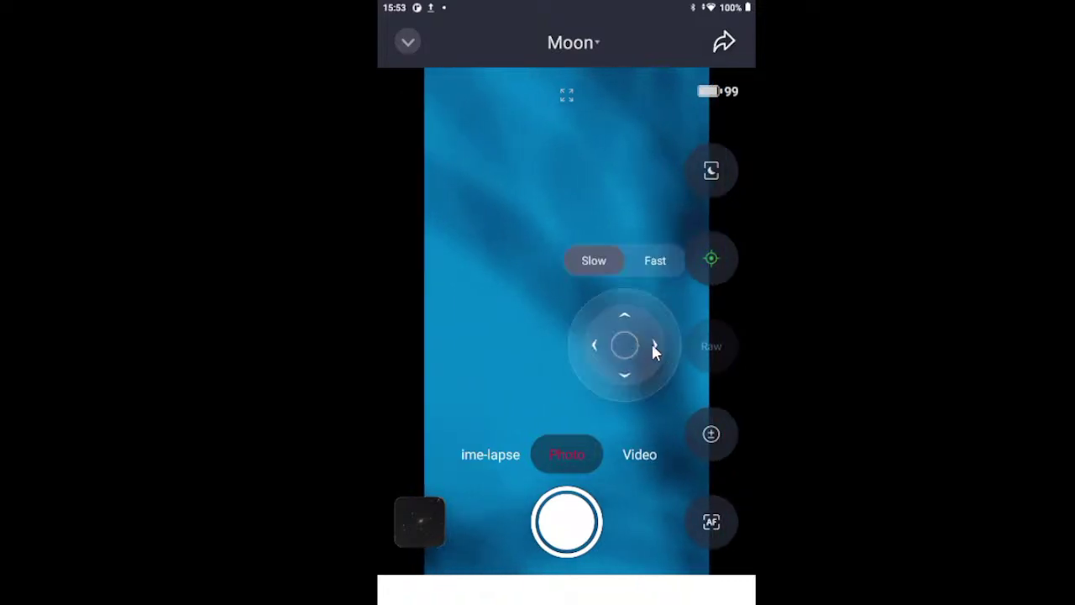
pyautogui.click(654, 345)
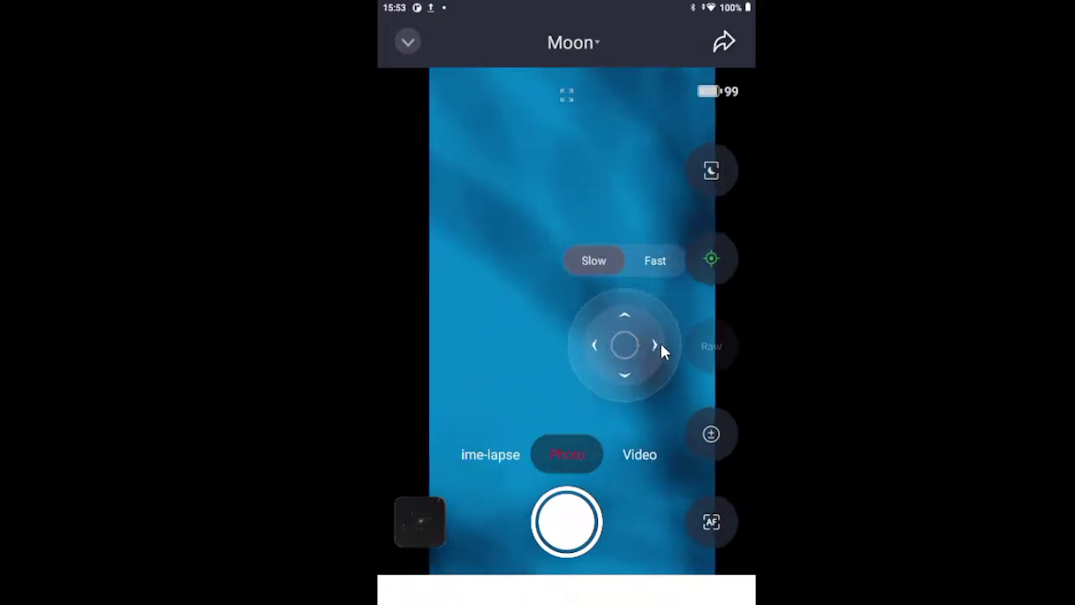
pyautogui.click(620, 349)
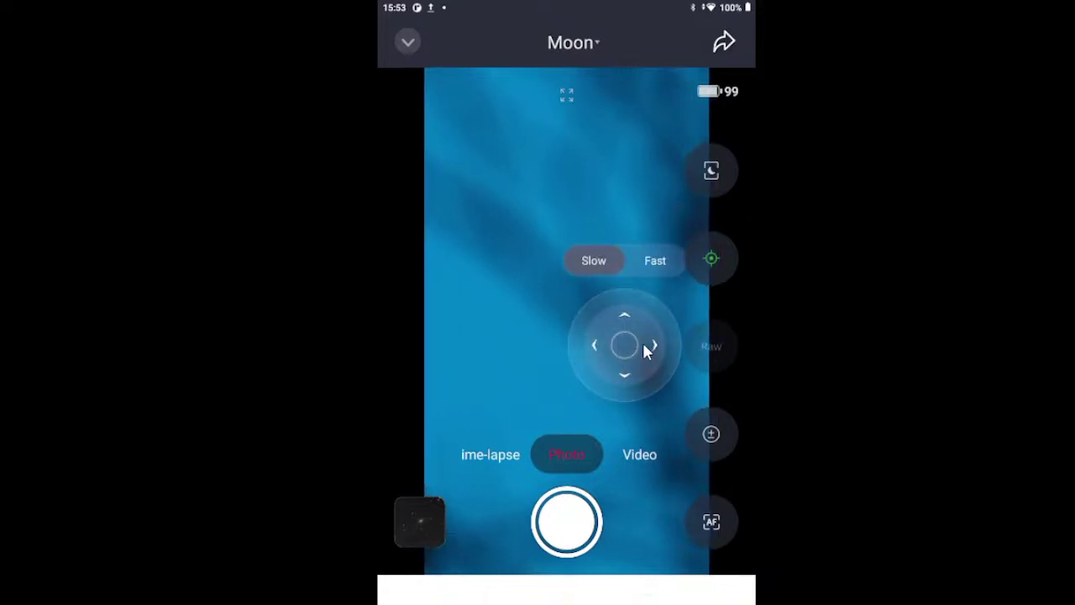
pyautogui.click(656, 345)
pyautogui.click(625, 340)
# Slew the telescope steadily left and then down at Slow speed until the Moon is near the center of the view
pyautogui.moveTo(622, 346); pyautogui.dragTo(592, 353)
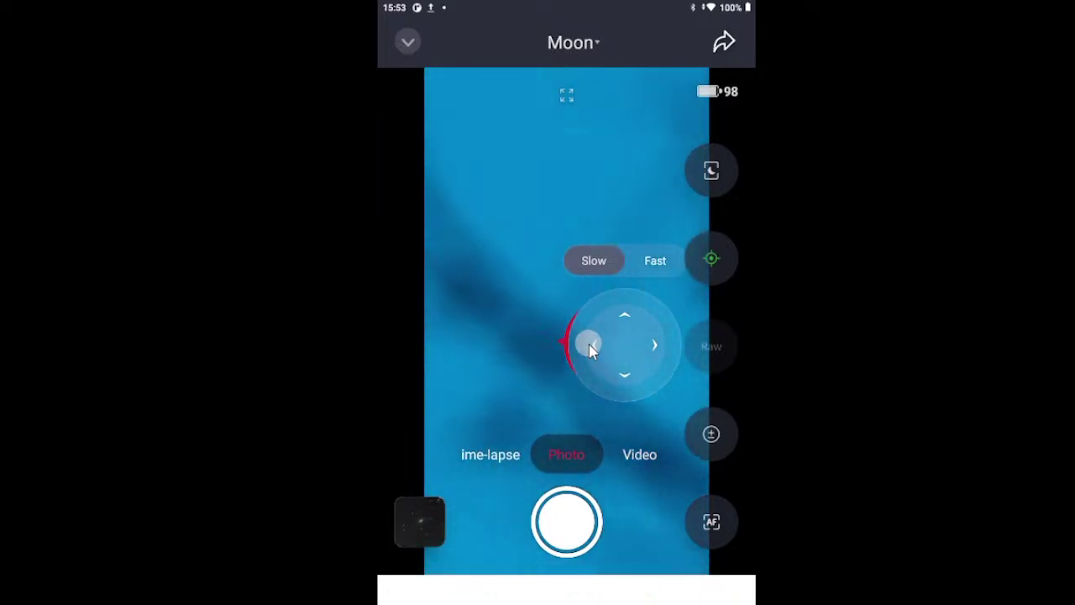
pyautogui.moveTo(591, 351); pyautogui.dragTo(591, 351)
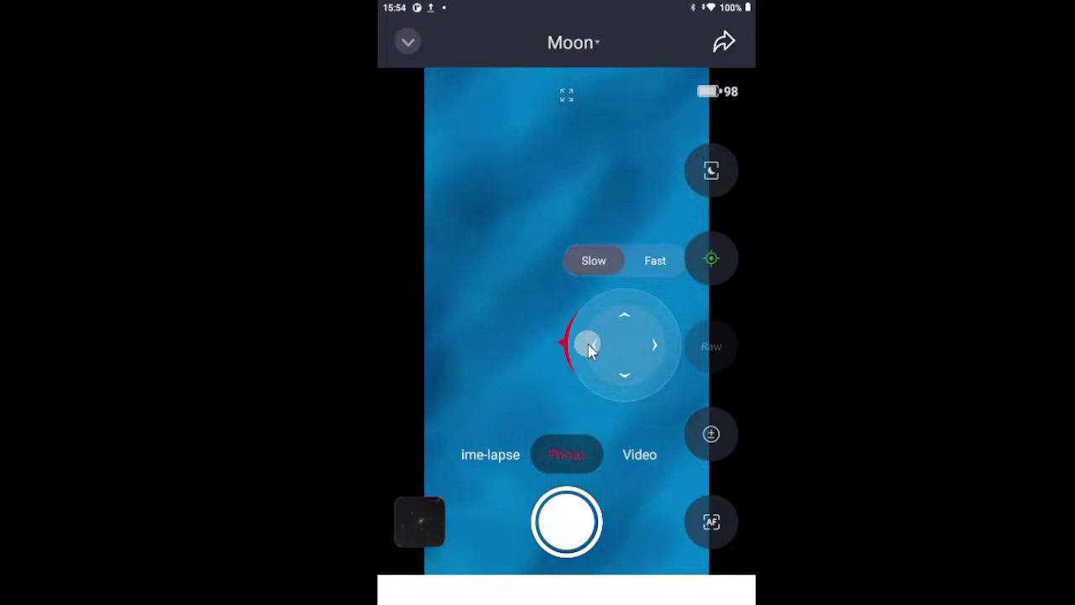
pyautogui.moveTo(591, 352); pyautogui.dragTo(586, 351)
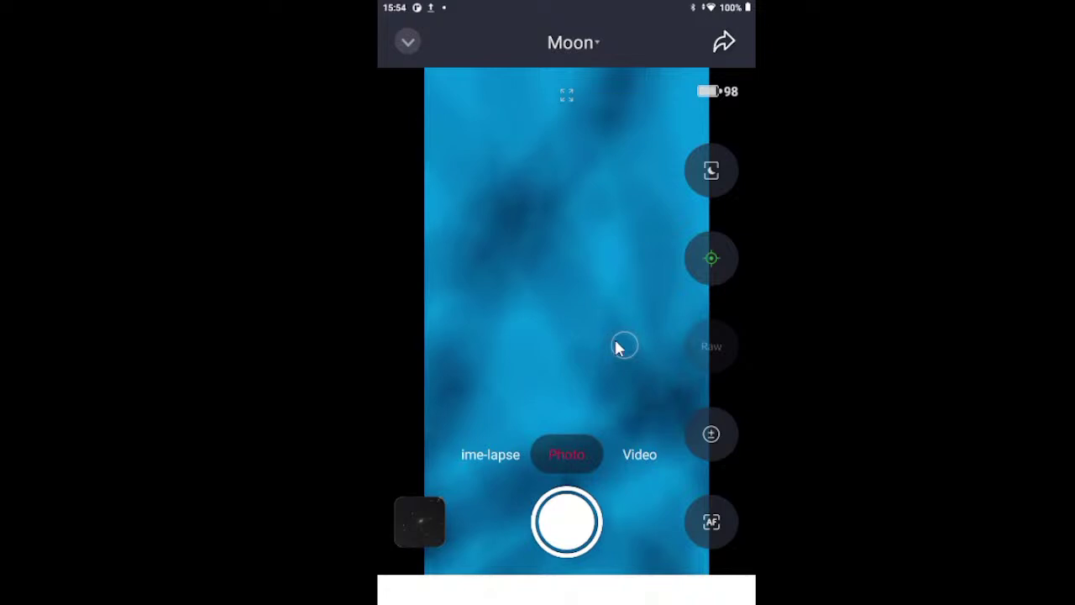
pyautogui.moveTo(621, 349); pyautogui.dragTo(575, 347)
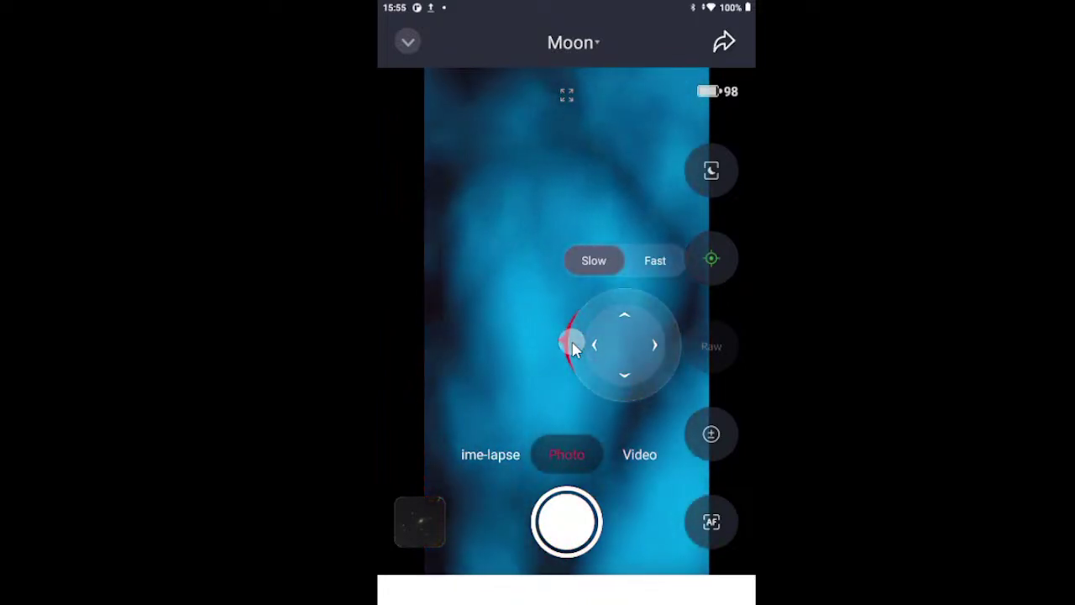
pyautogui.moveTo(572, 348); pyautogui.dragTo(570, 347)
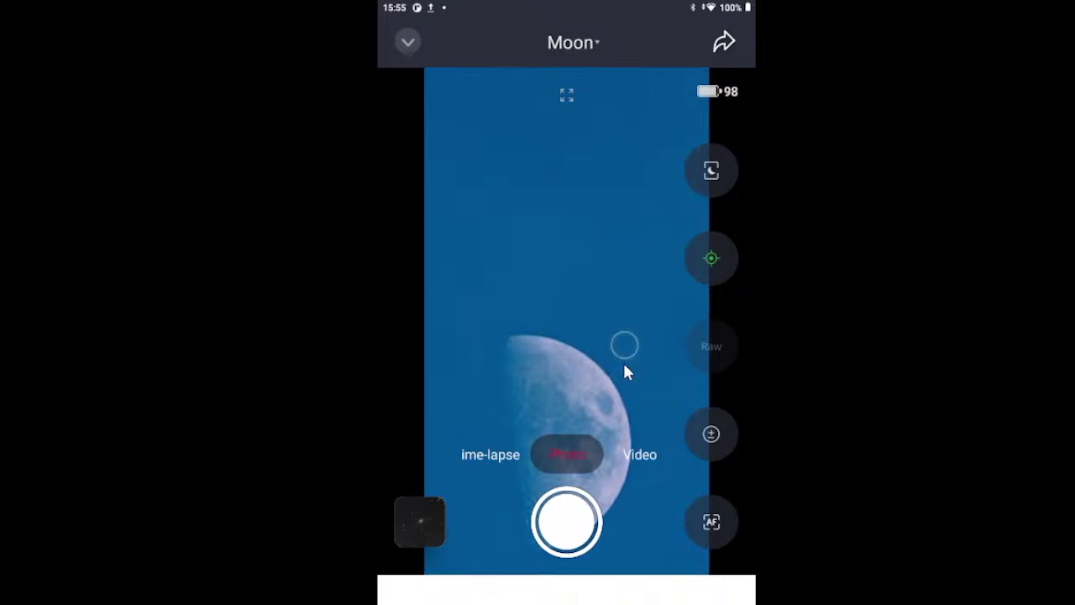
pyautogui.moveTo(622, 366)
pyautogui.mouseDown()
pyautogui.moveTo(630, 375)
pyautogui.moveTo(619, 370)
pyautogui.mouseUp()
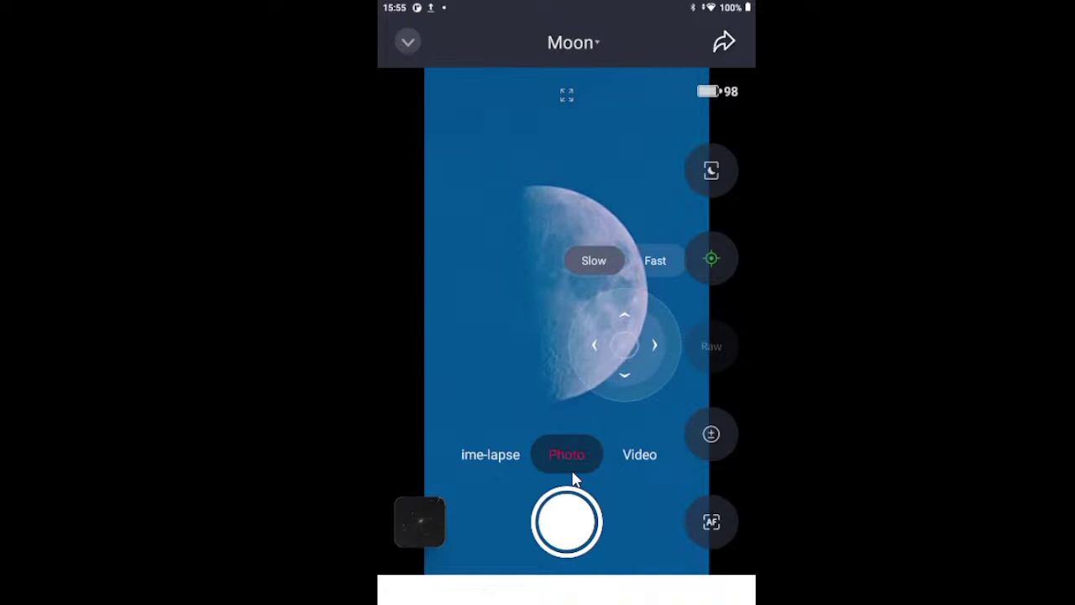
# Leave and reopen the lunar live view, and run autofocus on the Moon
pyautogui.click(408, 44)
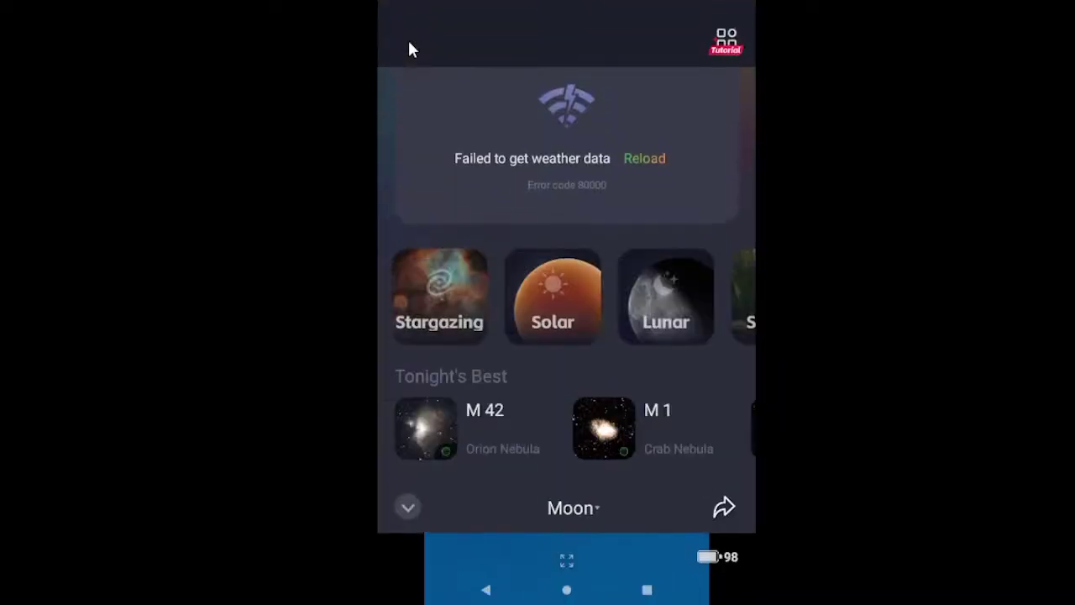
pyautogui.click(664, 307)
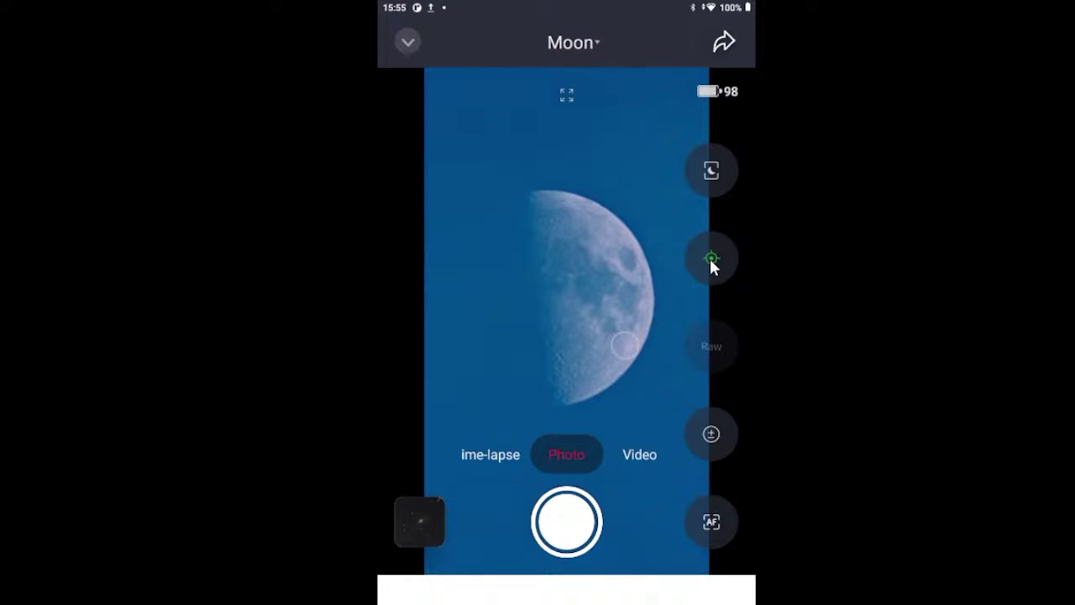
pyautogui.click(712, 522)
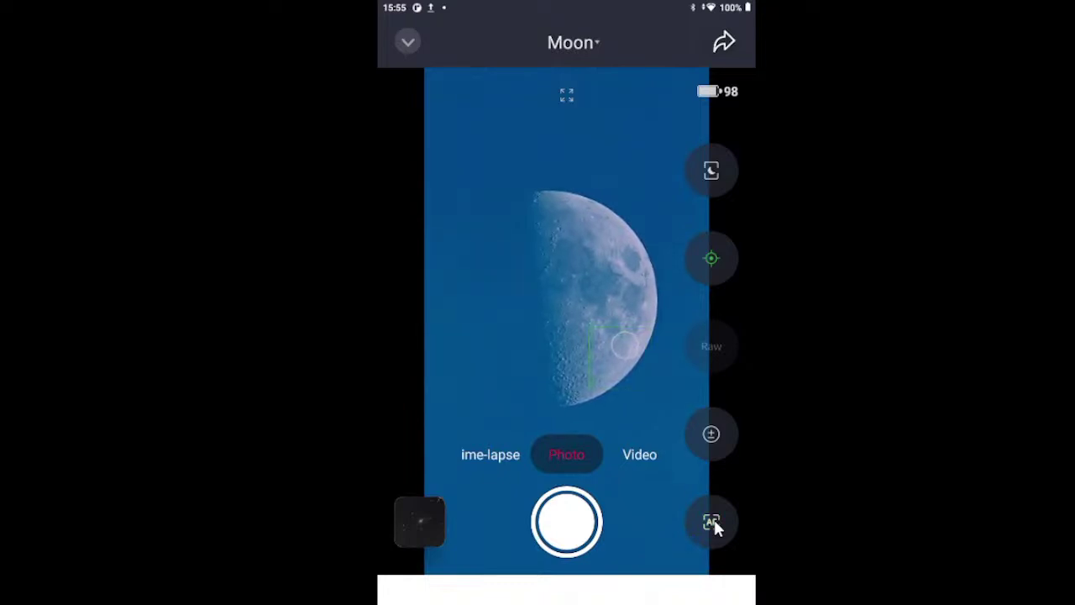
pyautogui.click(714, 523)
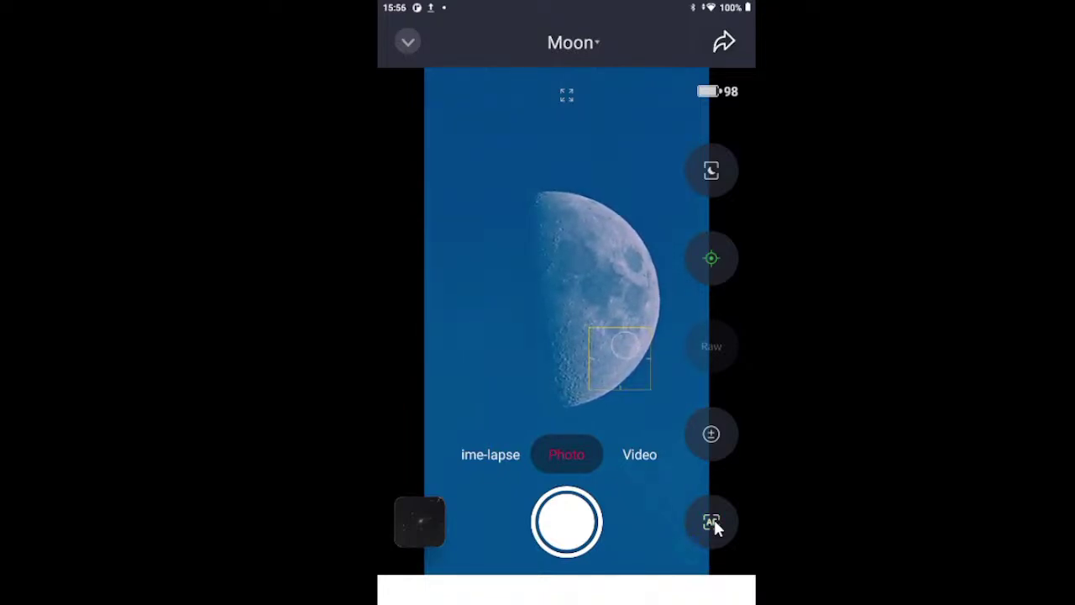
# Record a video of the Moon about 16 seconds long
pyautogui.click(638, 455)
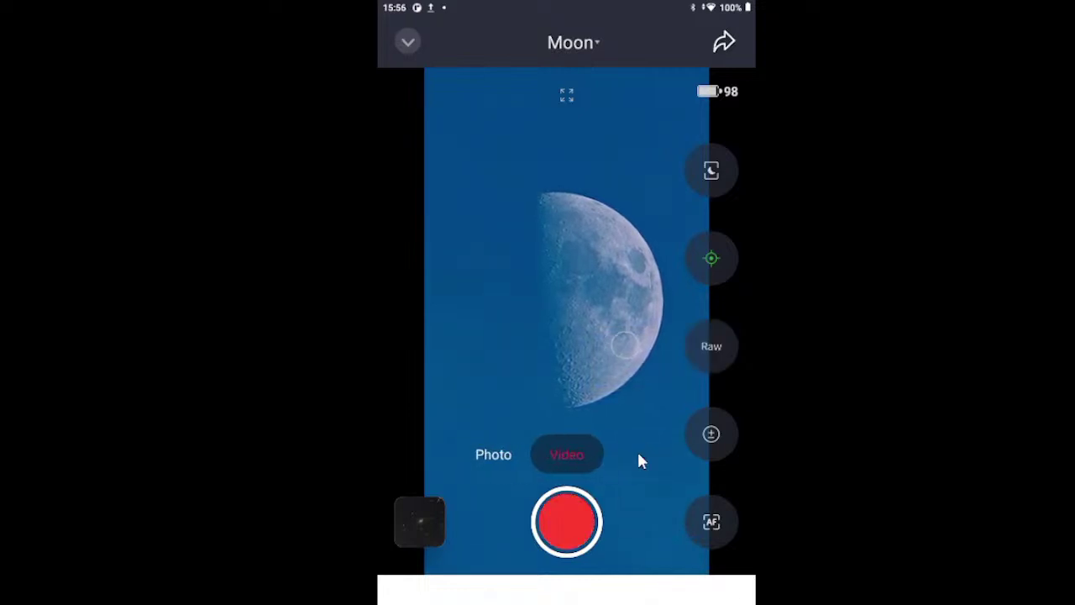
pyautogui.click(570, 521)
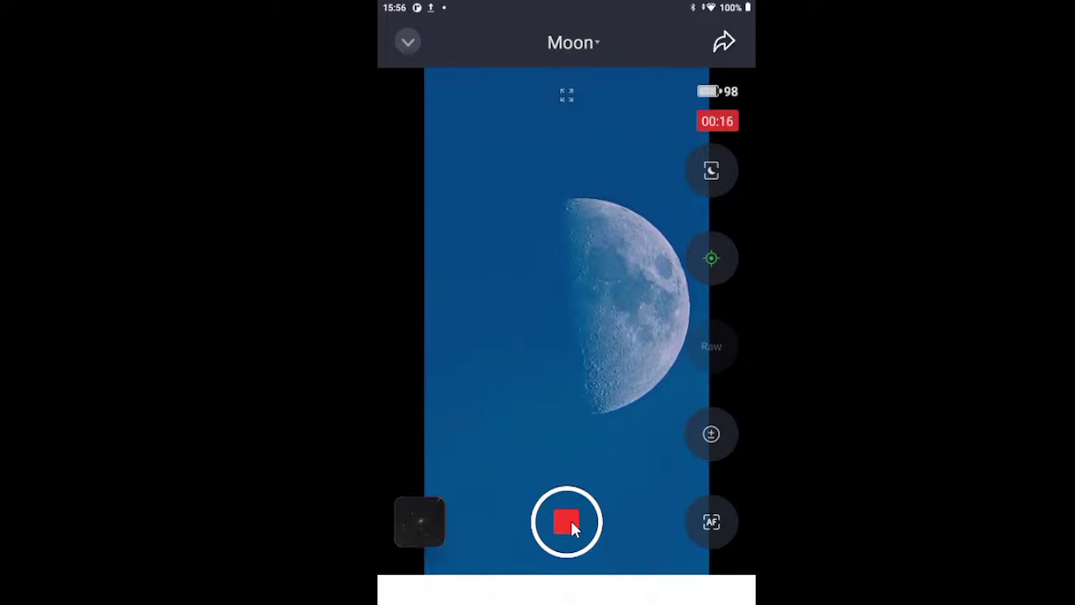
pyautogui.click(568, 521)
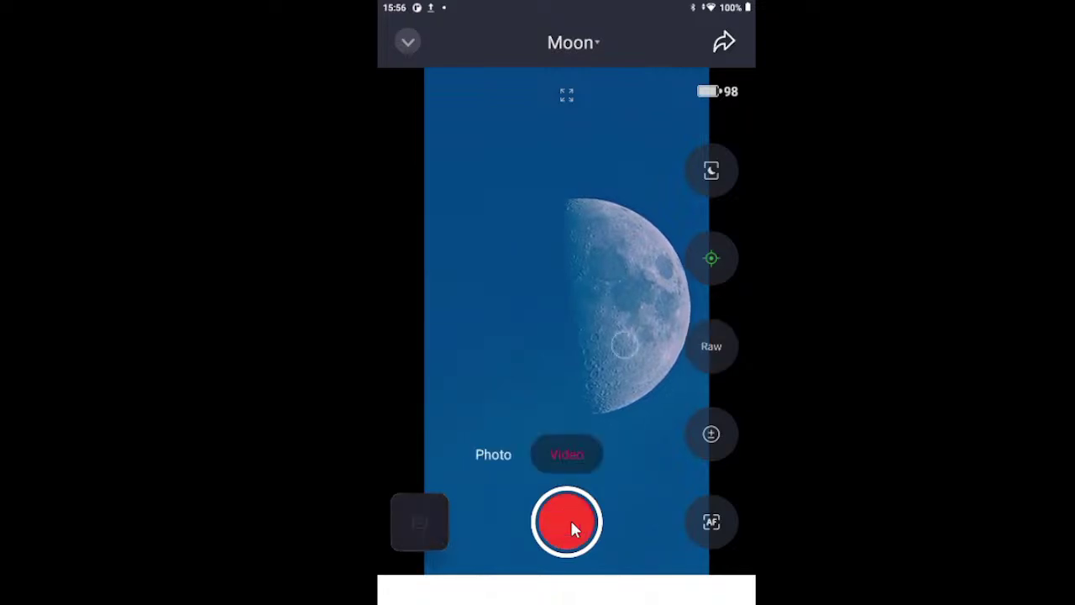
# Restart Moon tracking twice, confirming each time that the Moon is in view to sync the telescope
pyautogui.click(713, 262)
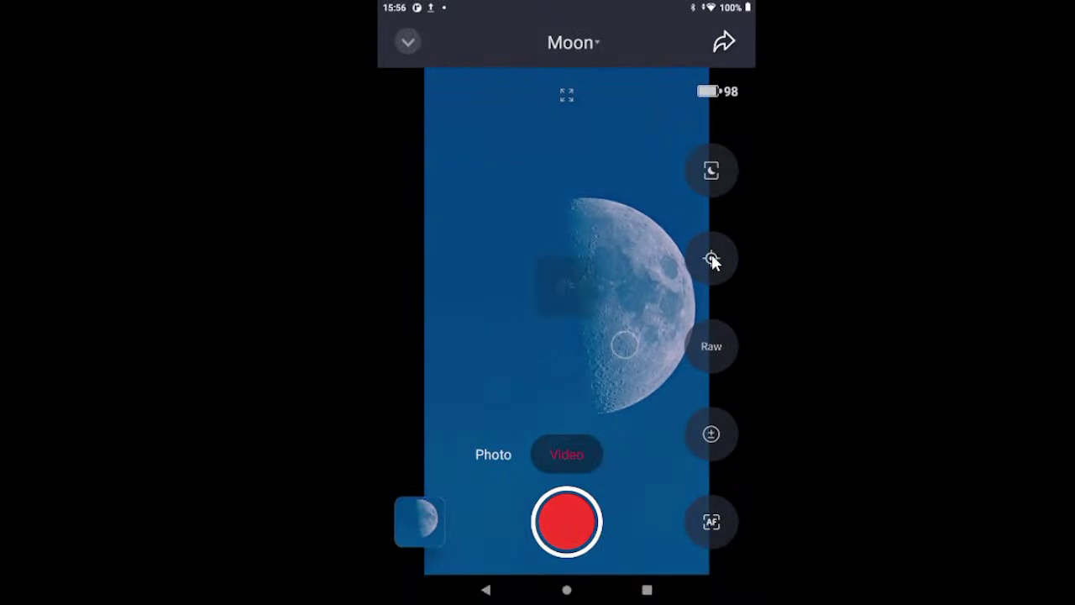
pyautogui.click(642, 346)
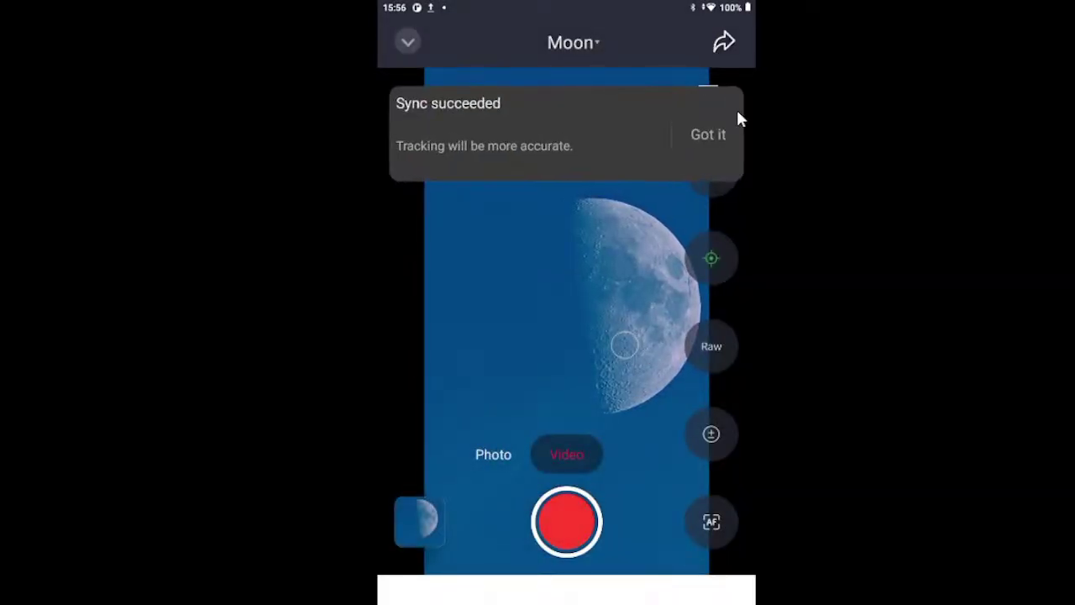
pyautogui.click(710, 134)
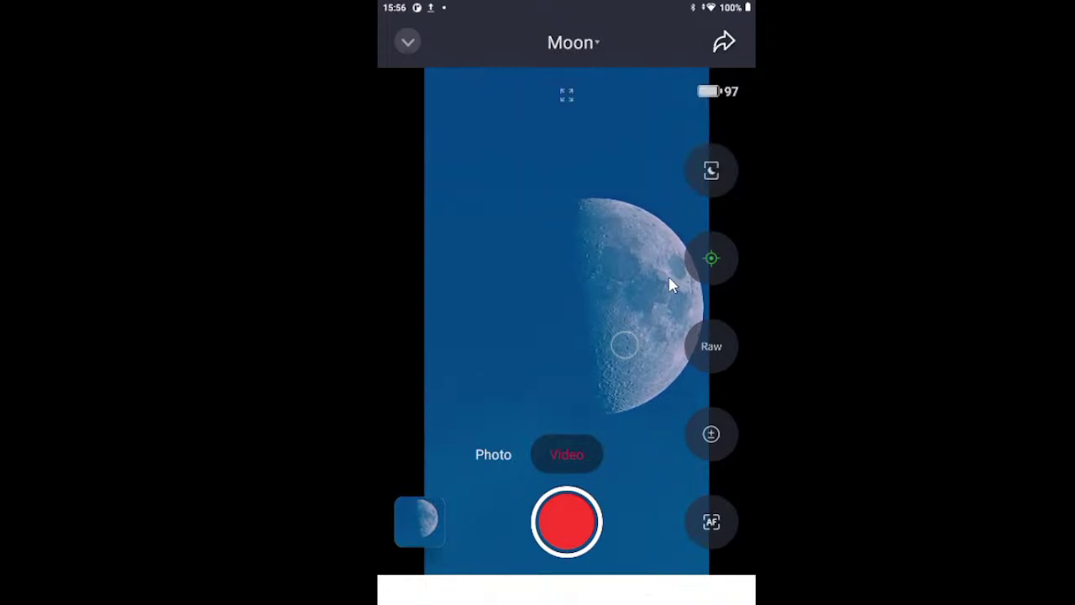
pyautogui.click(712, 259)
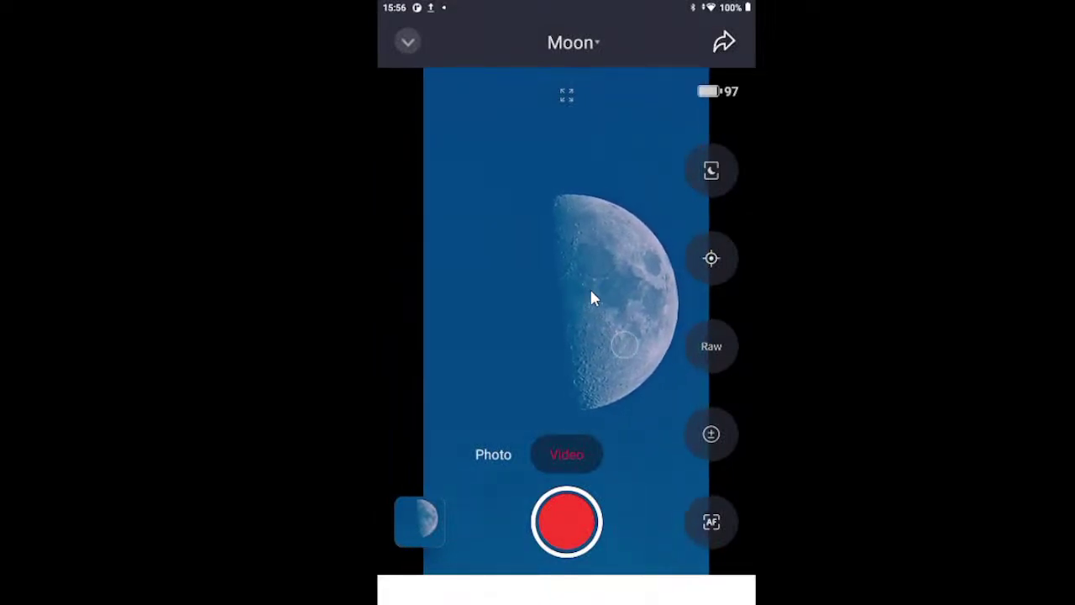
pyautogui.click(711, 257)
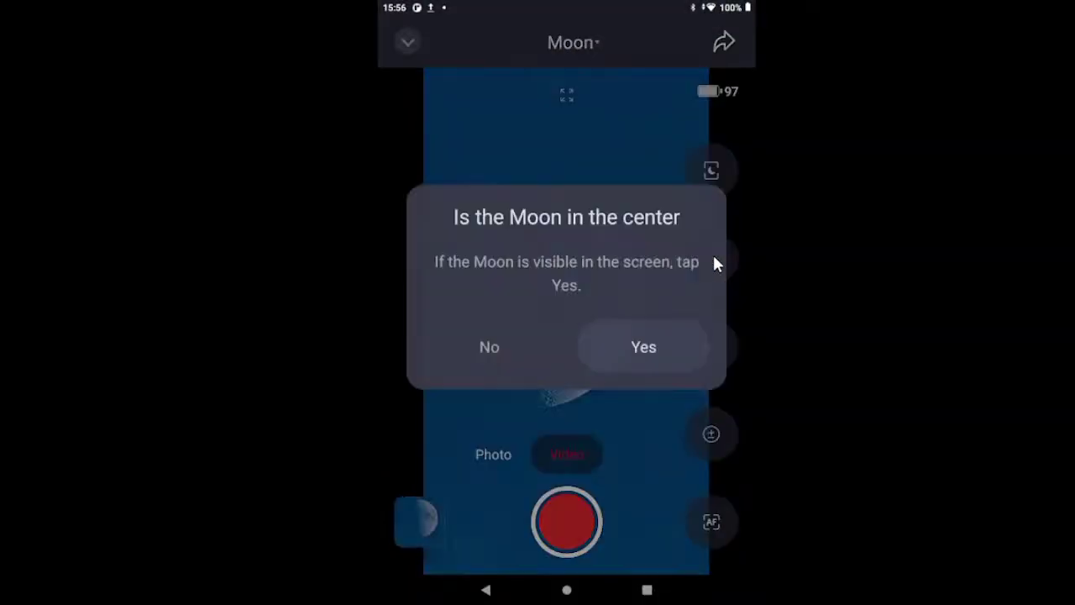
pyautogui.click(652, 357)
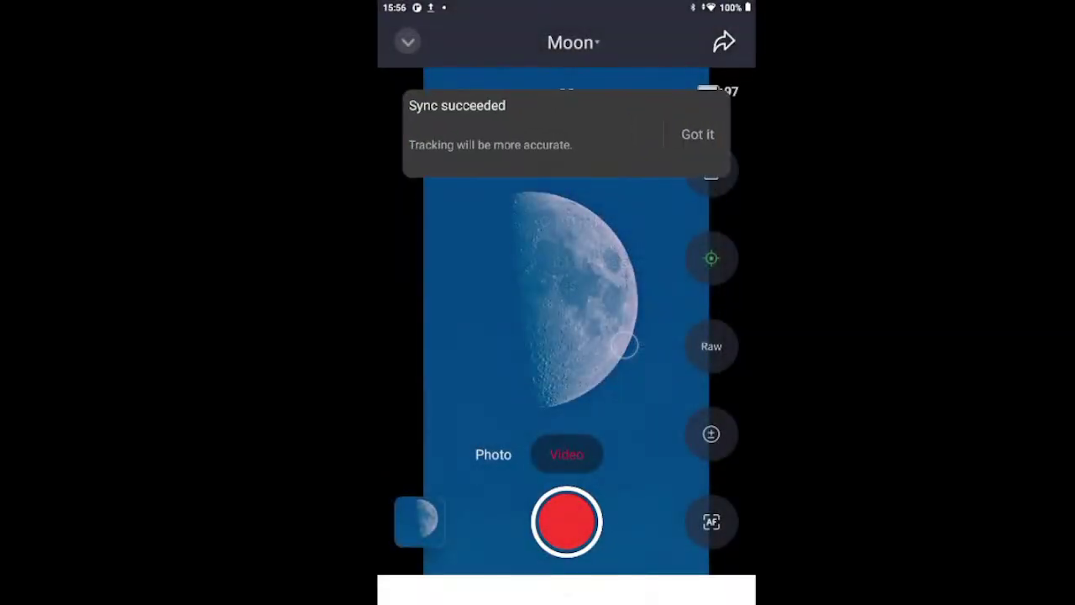
pyautogui.click(707, 137)
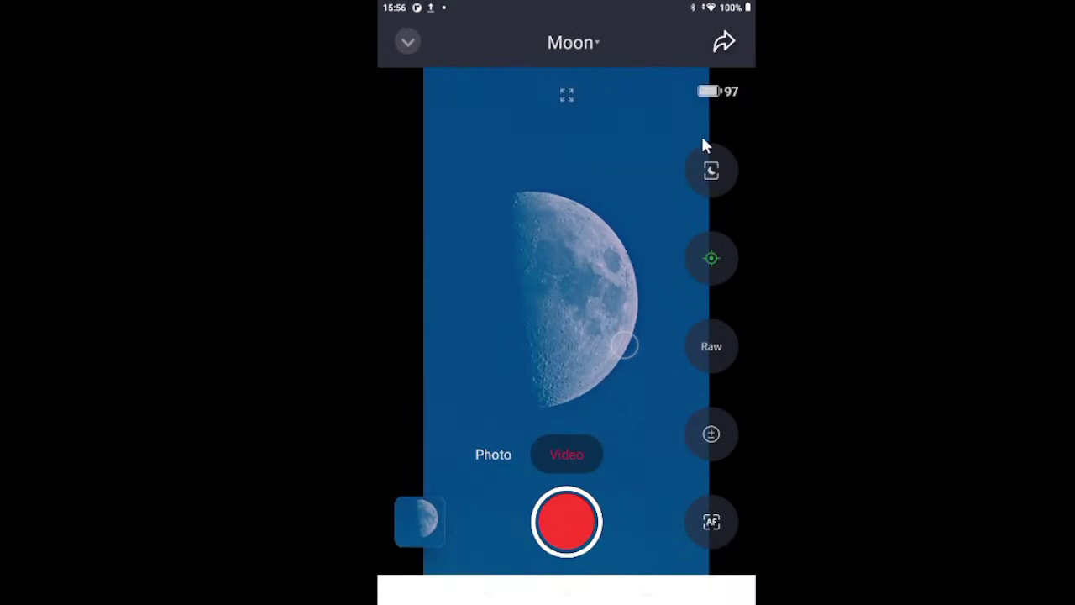
# Record a time-lapse of the Moon at the 1s interval, and take a still photo of it
pyautogui.click(487, 456)
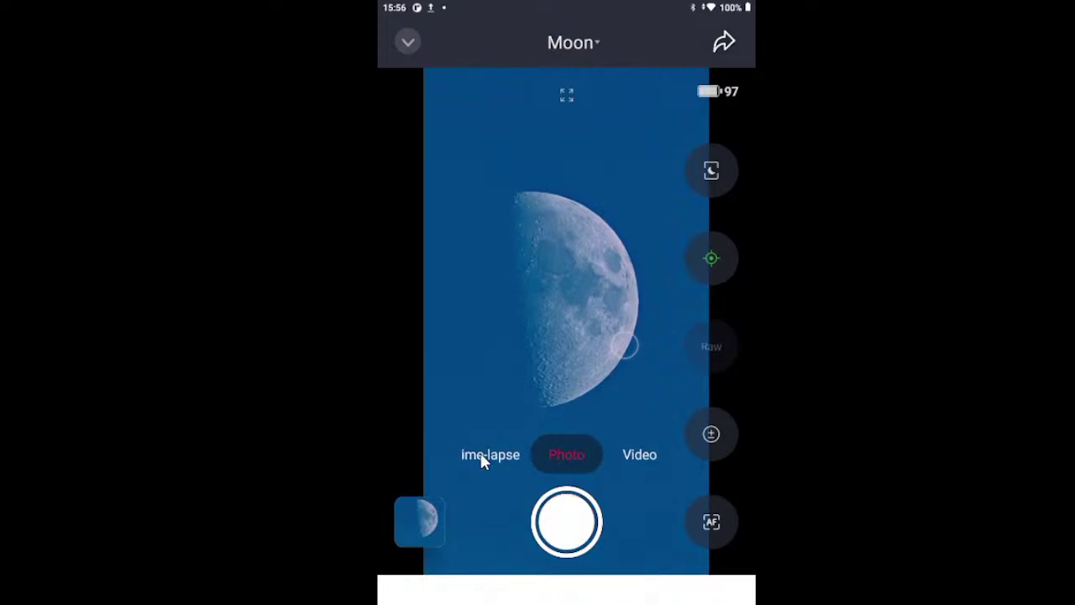
pyautogui.moveTo(561, 464); pyautogui.dragTo(561, 465)
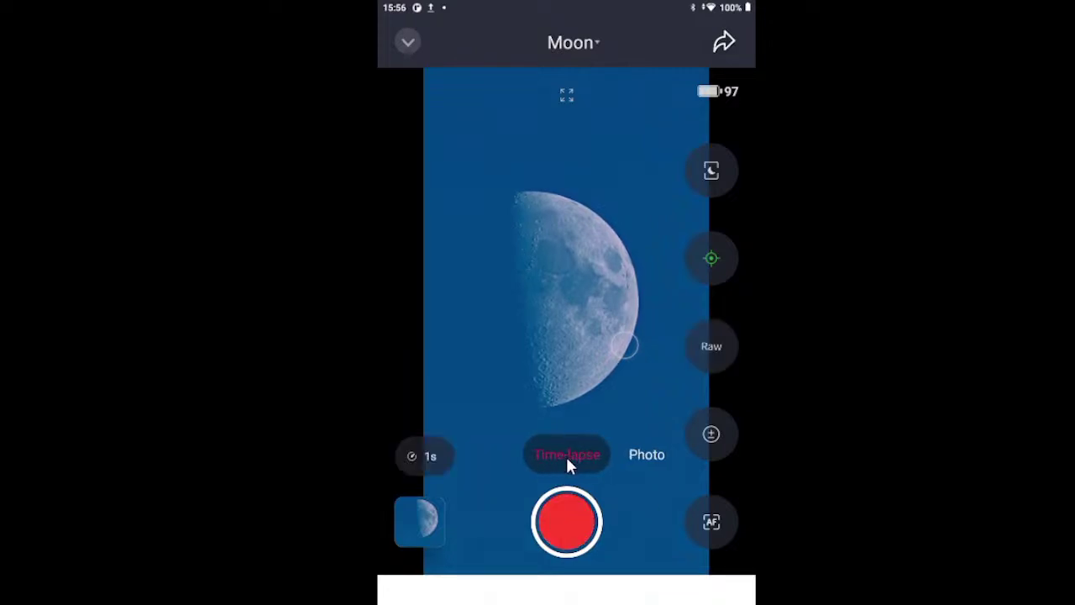
pyautogui.click(562, 521)
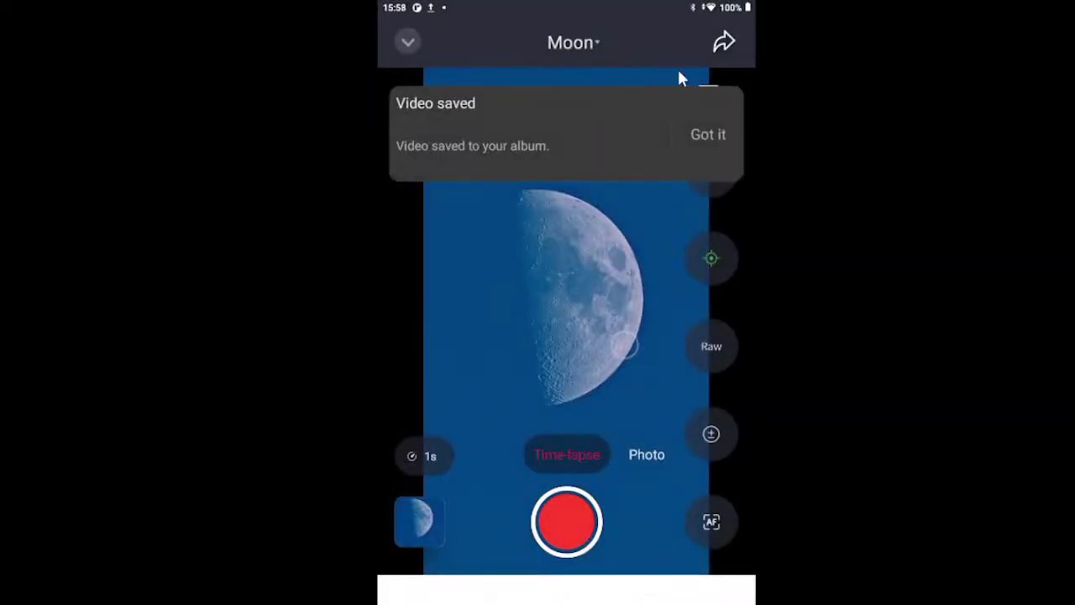
pyautogui.click(704, 135)
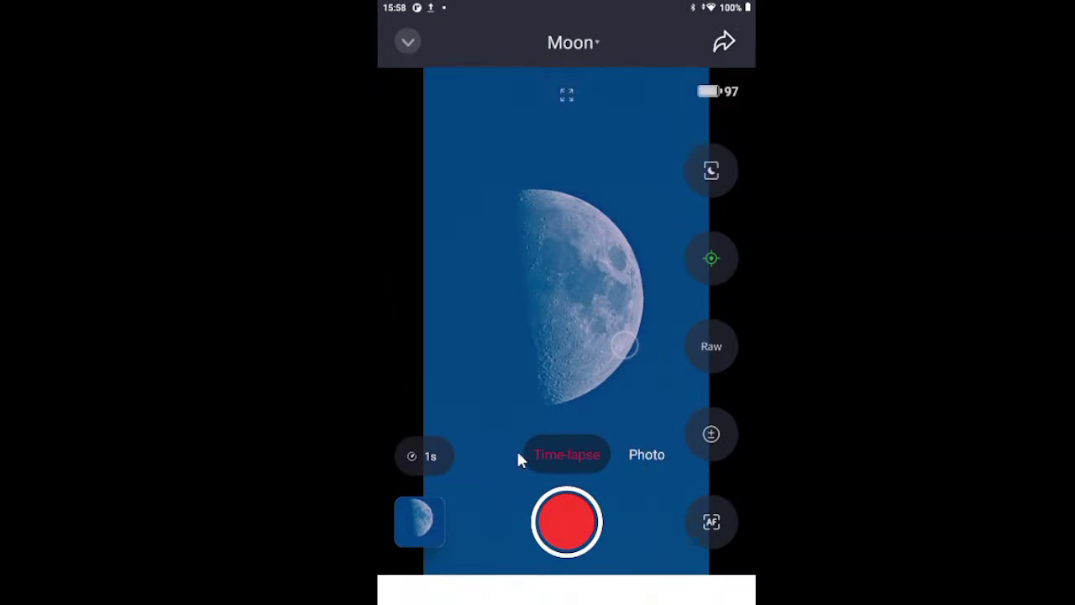
pyautogui.click(647, 454)
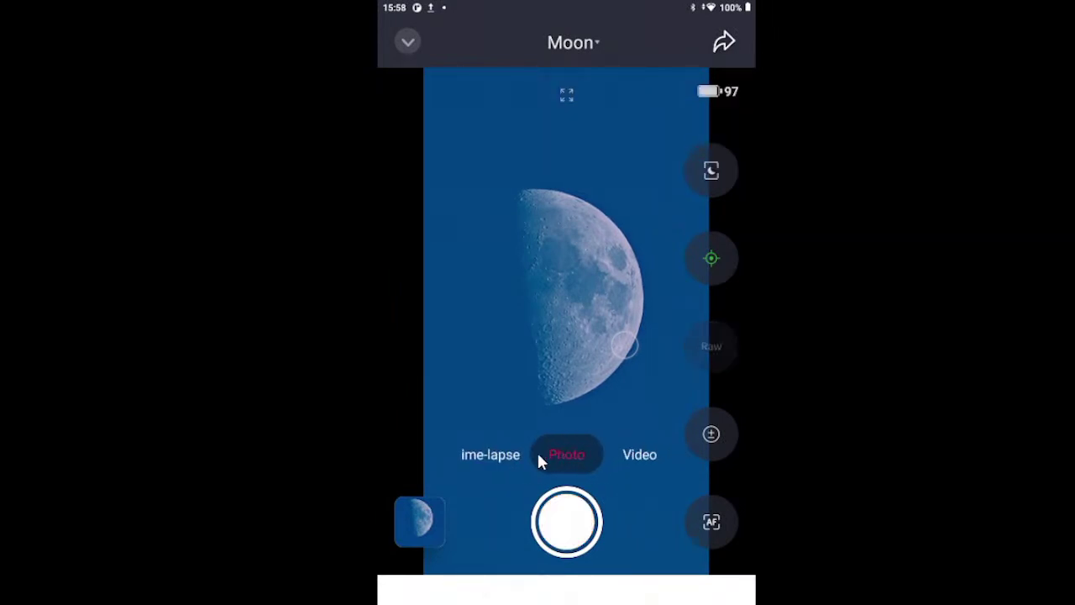
pyautogui.click(566, 522)
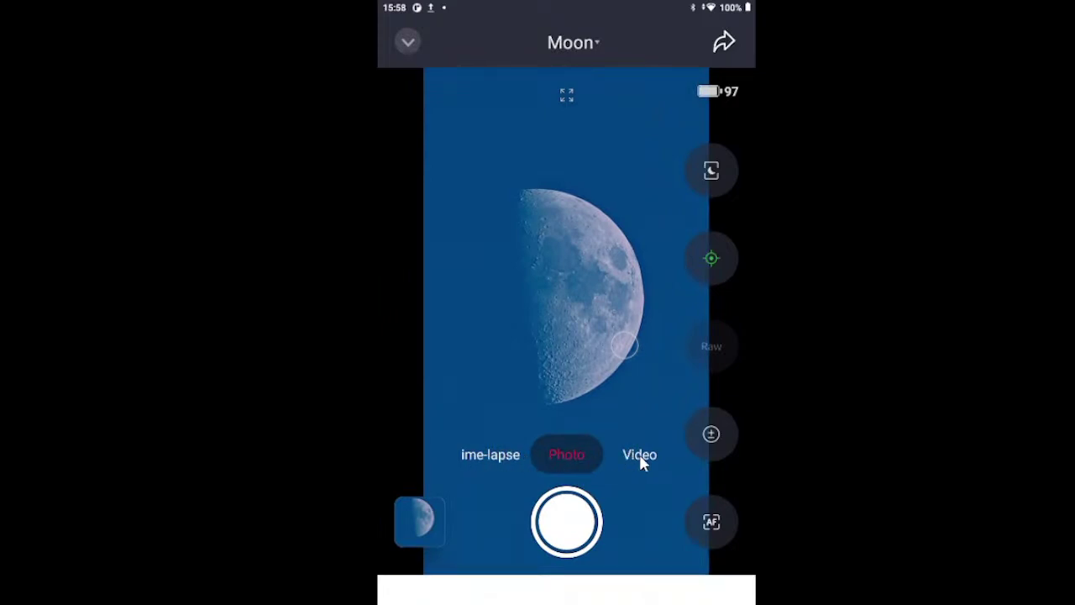
# Switch back to Video mode and start another recording of the Moon
pyautogui.click(495, 457)
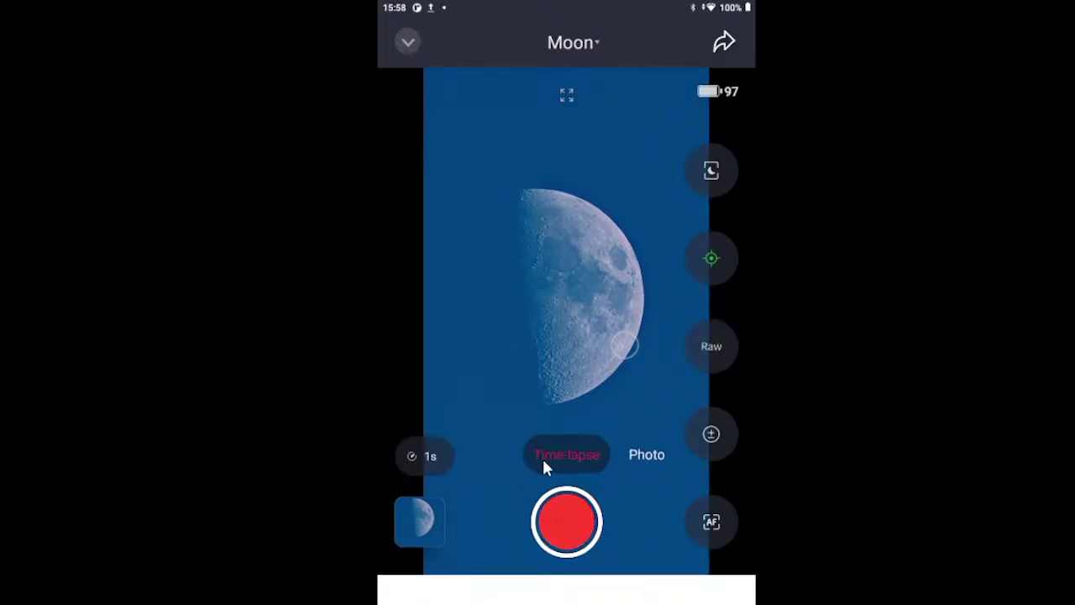
pyautogui.click(649, 457)
pyautogui.click(632, 454)
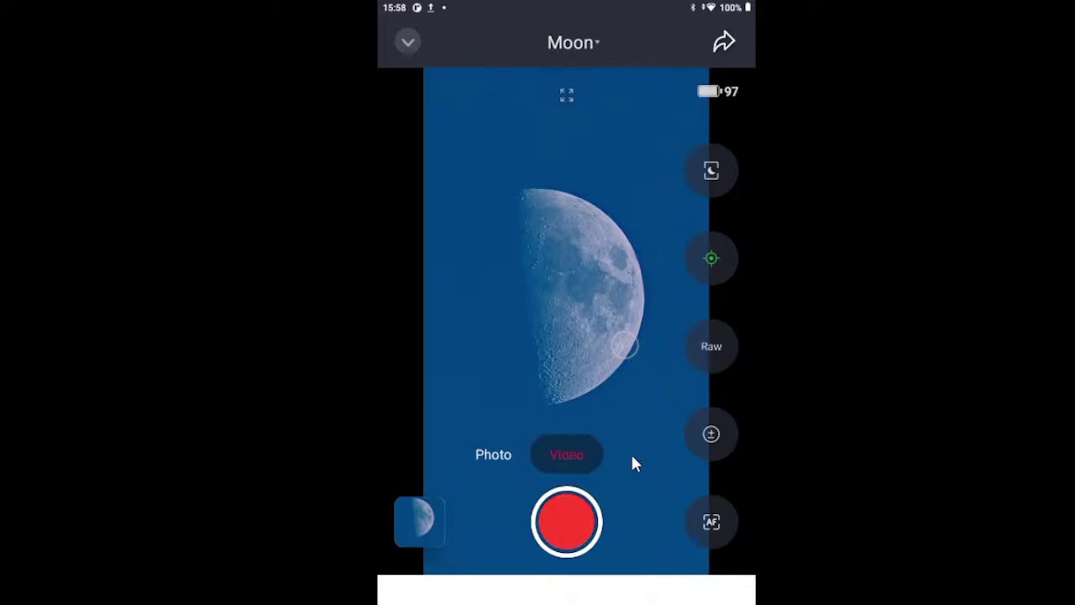
pyautogui.click(565, 522)
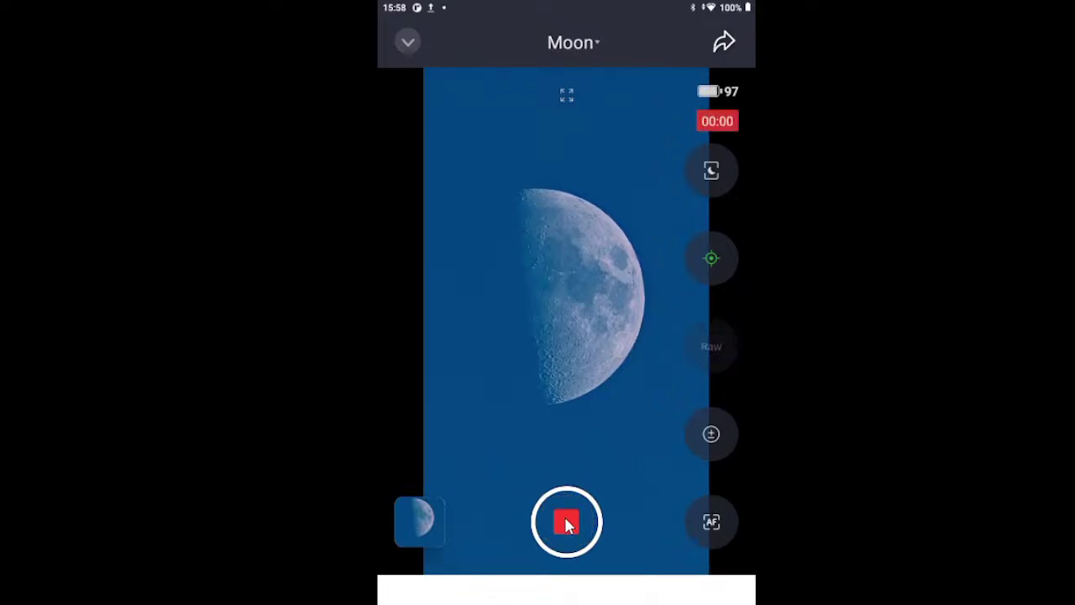